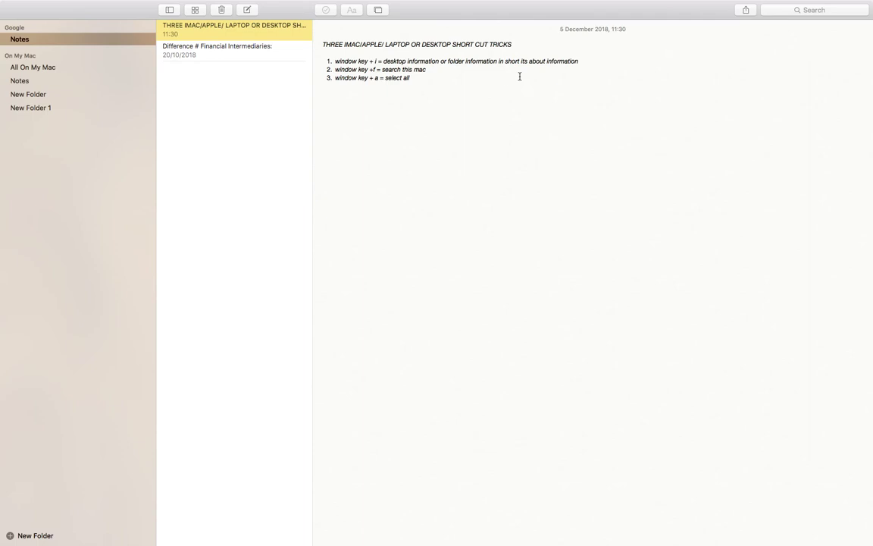
Delete 'APPLE' so the title reads THREE IMAC LAPTOP OR DESKTOP SHORT CUT TRICKS, then exit full screen.
click(346, 42)
key(BackSpace)
key(BackSpace)
key(BackSpace)
key(BackSpace)
key(BackSpace)
key(BackSpace)
key(BackSpace)
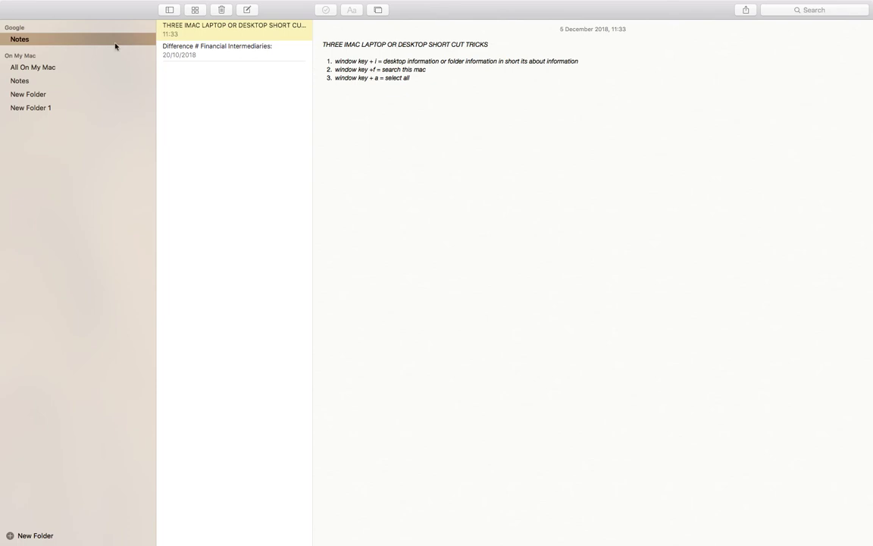
click(245, 31)
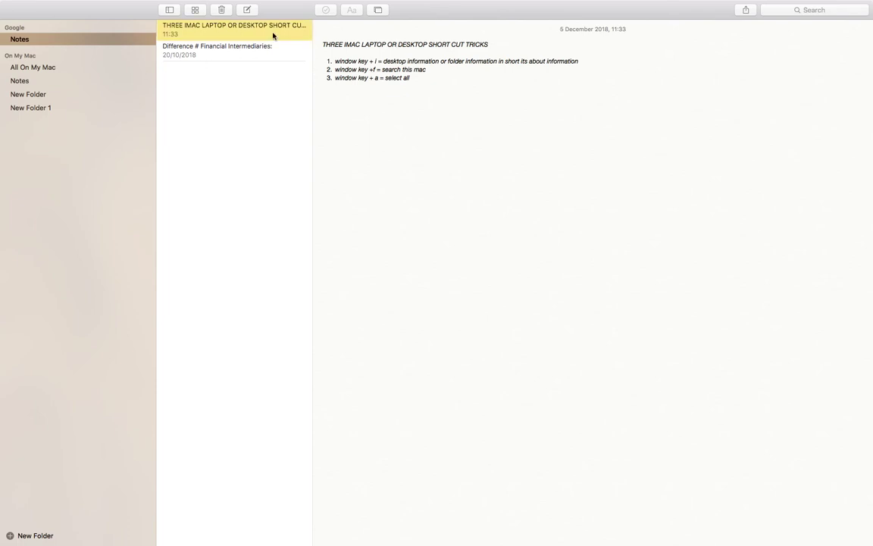
key(ctrl+super+f)
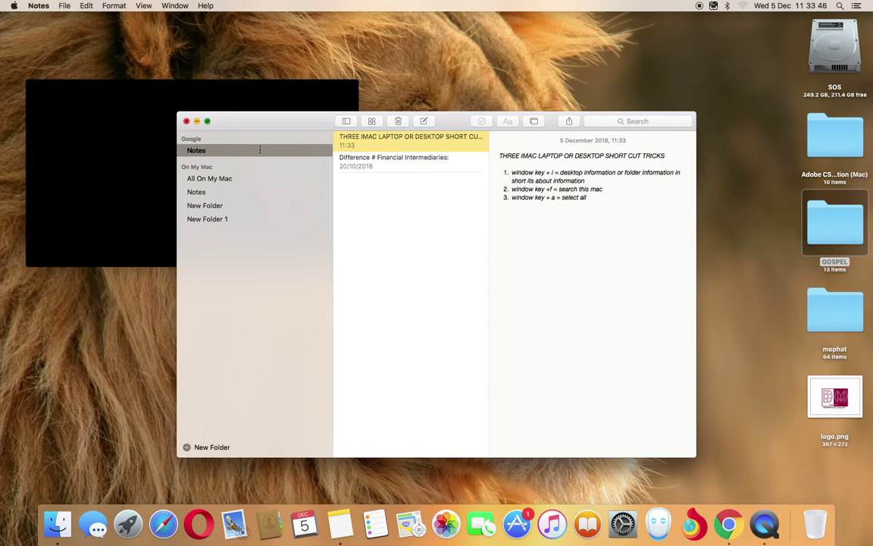
Toggle Notes into and back out of full screen, then bring Finder forward on the desktop.
key(ctrl+super+f)
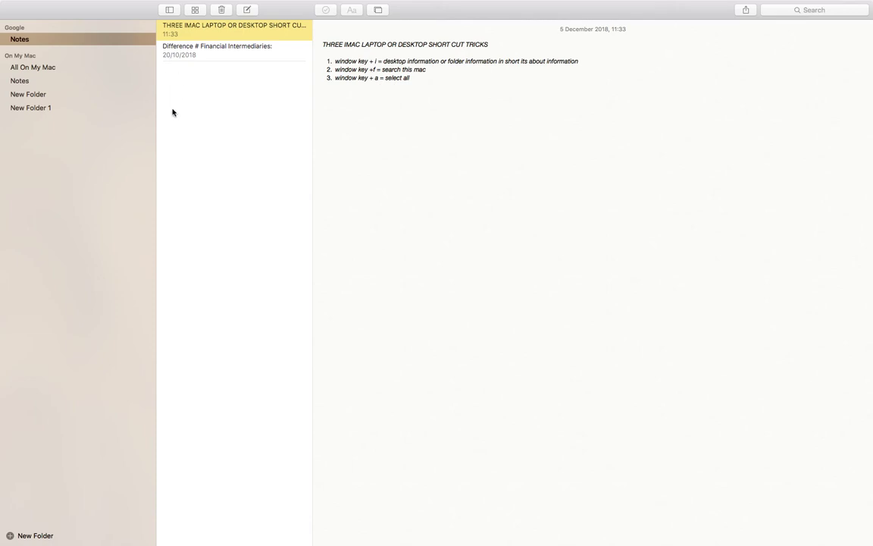
click(200, 28)
key(ctrl+super+f)
click(663, 95)
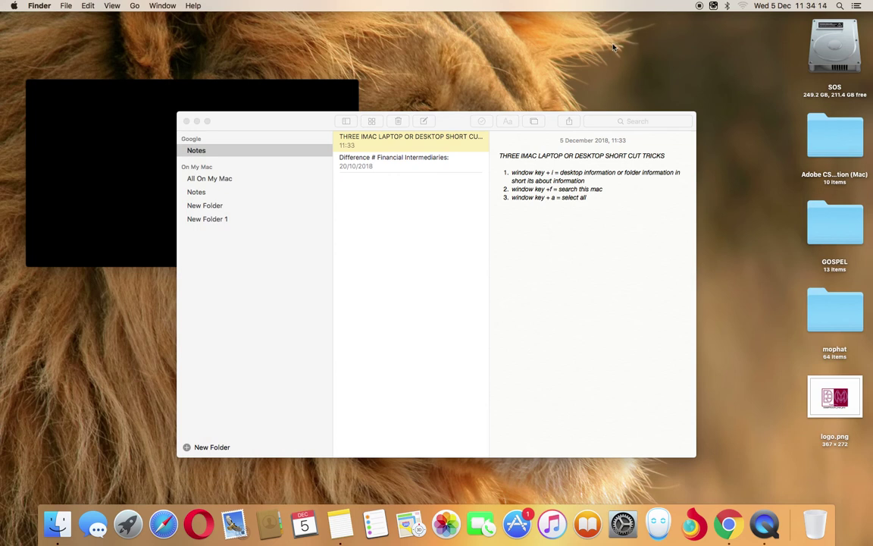
click(605, 42)
click(712, 87)
key(super+i)
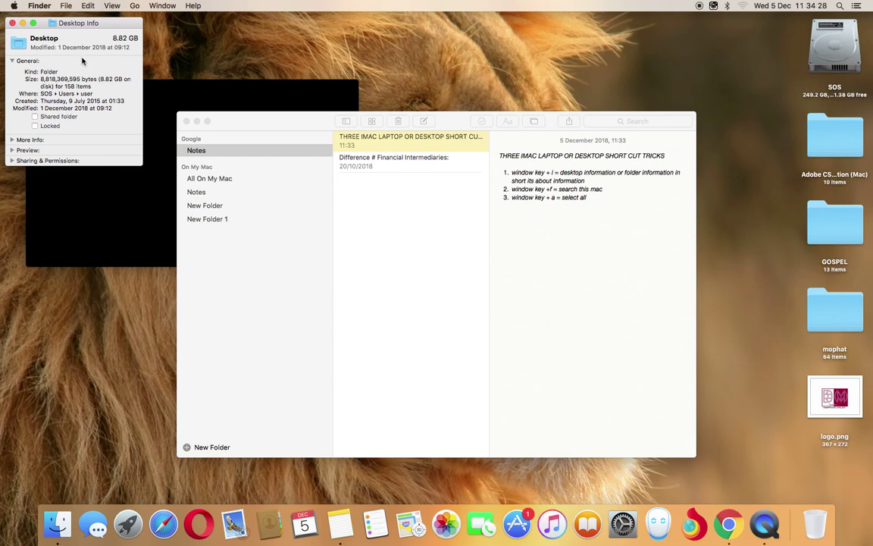
click(12, 25)
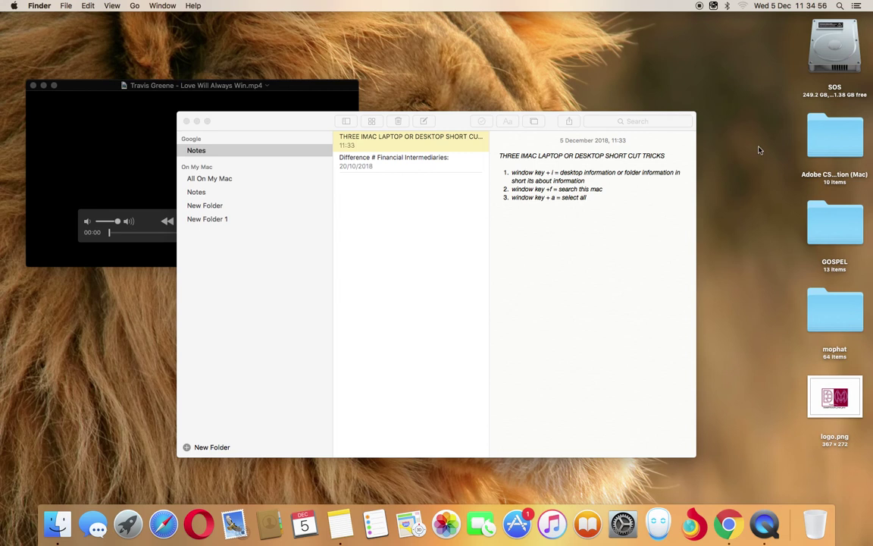
click(839, 327)
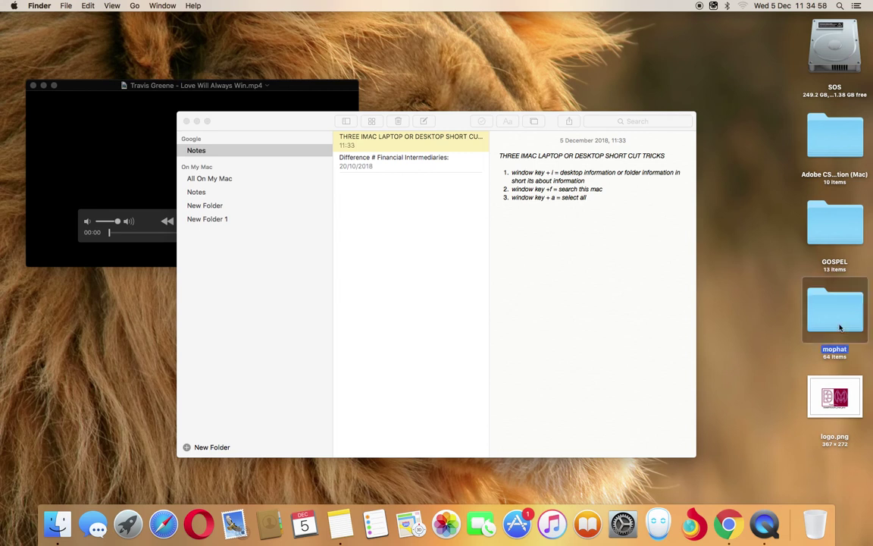
key(super+o)
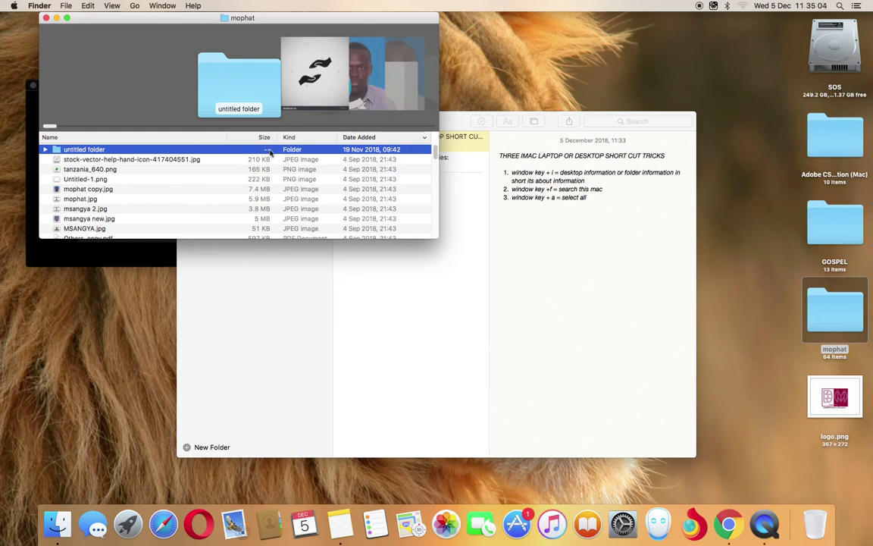
key(super+i)
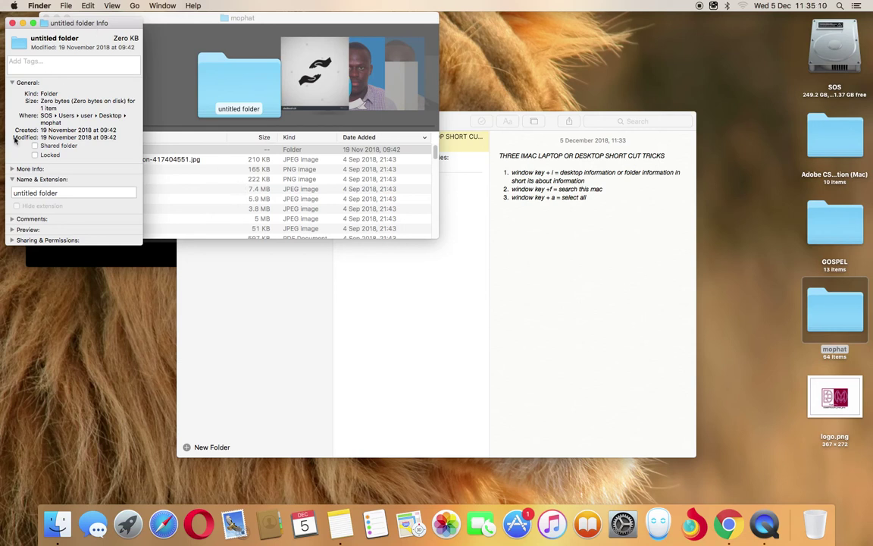
click(12, 23)
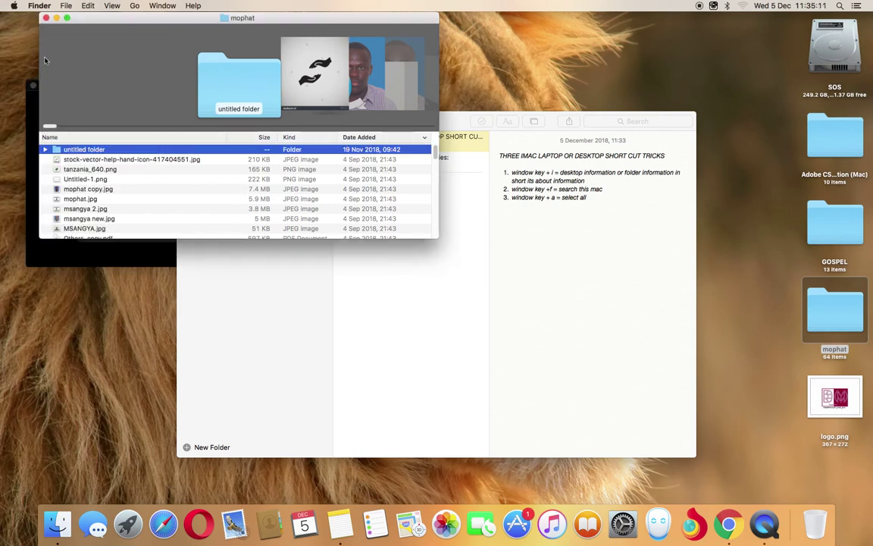
click(143, 160)
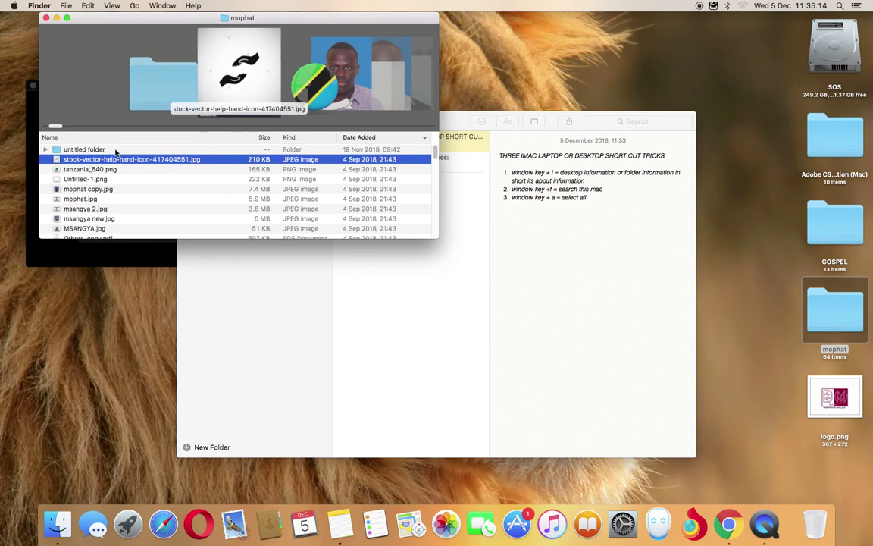
click(103, 179)
click(105, 190)
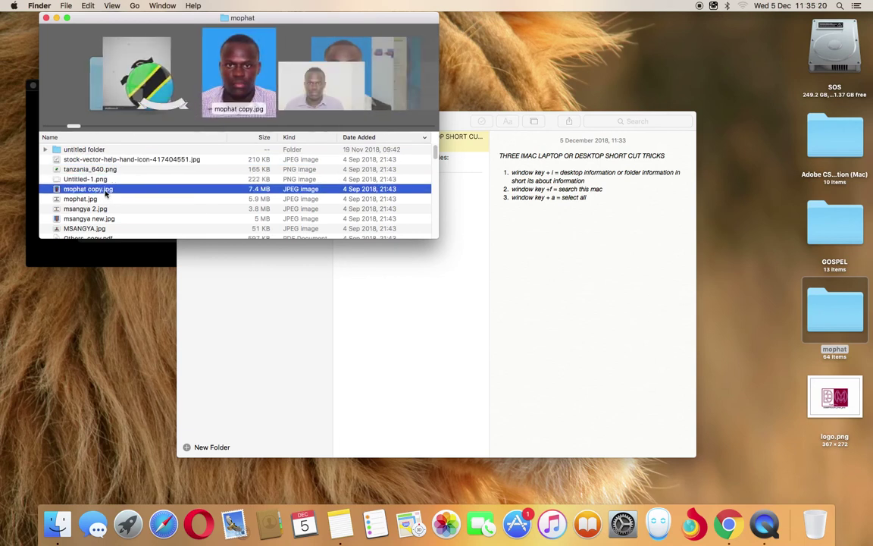
key(super+i)
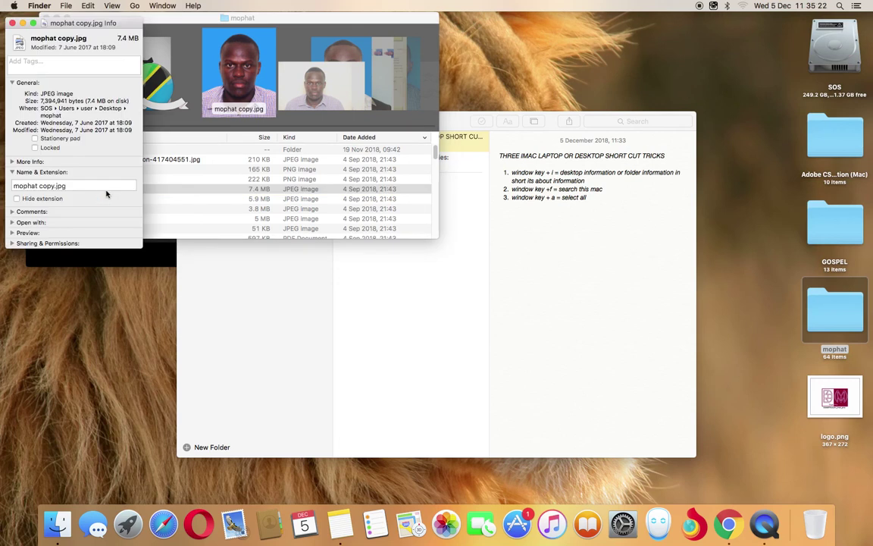
click(12, 23)
click(32, 17)
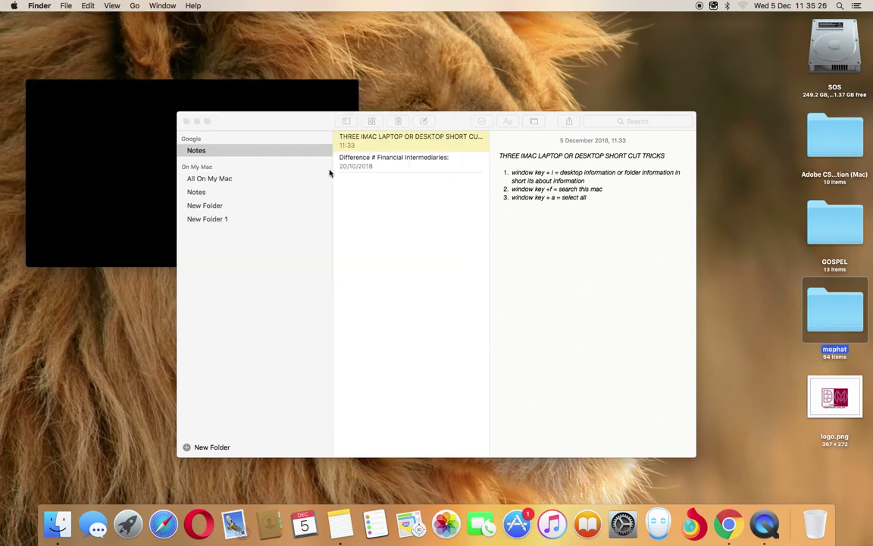
click(620, 207)
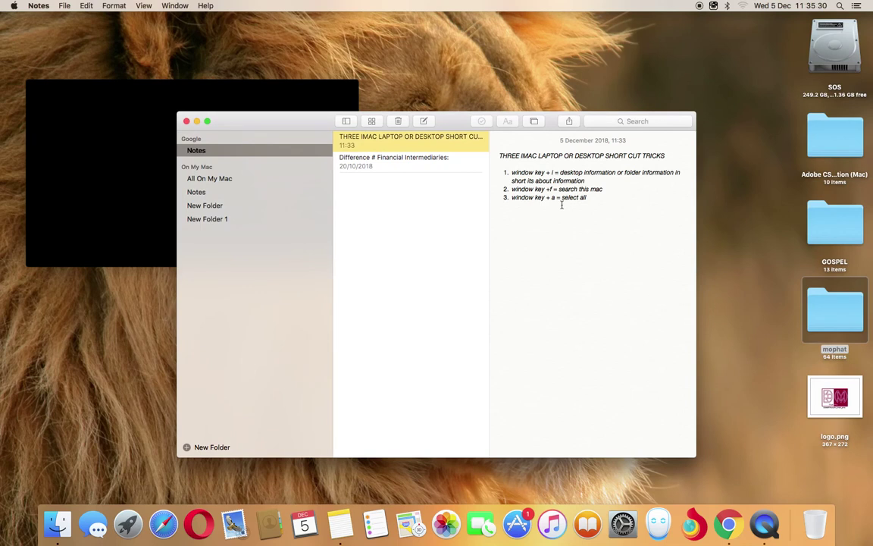
Bring Finder forward and start a Command+F search of This Mac.
click(698, 64)
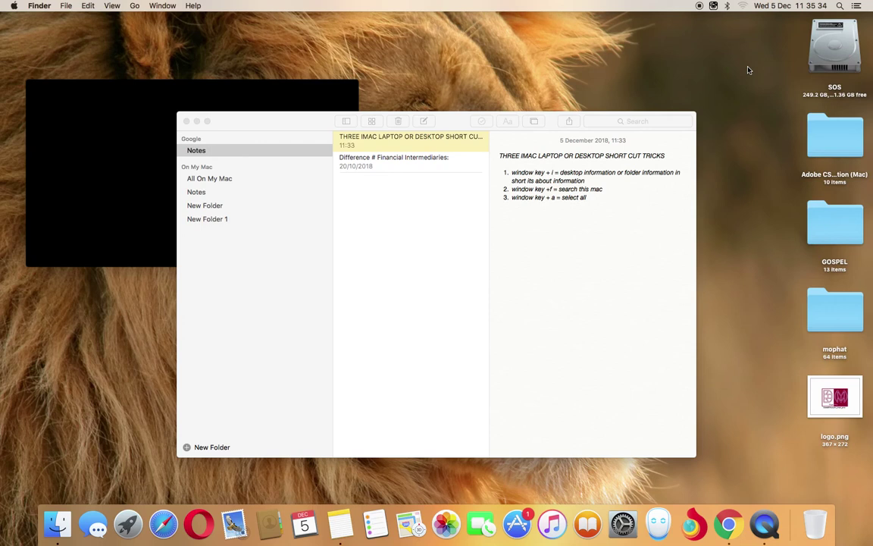
key(super+f)
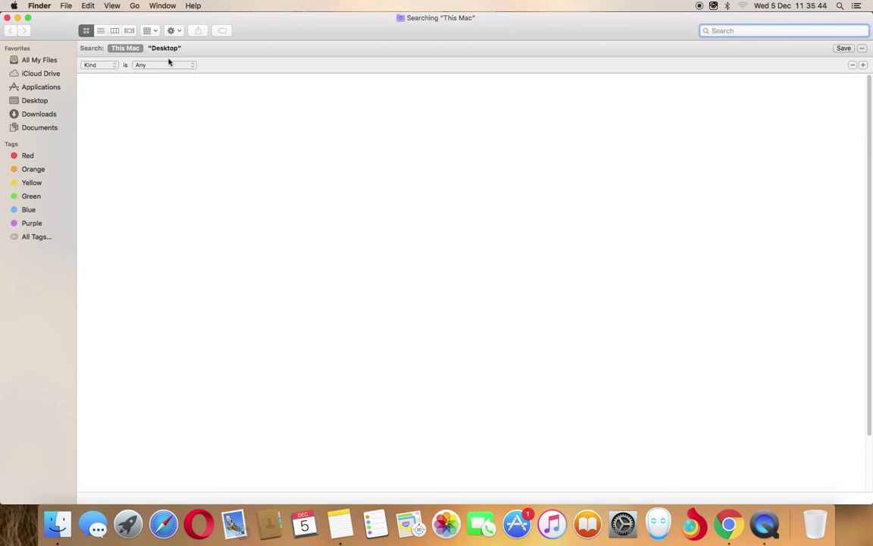
Close the search, open the GOSPEL folder, select ADA - Cheta _ The Movie.mp4 and try Command+F.
click(7, 17)
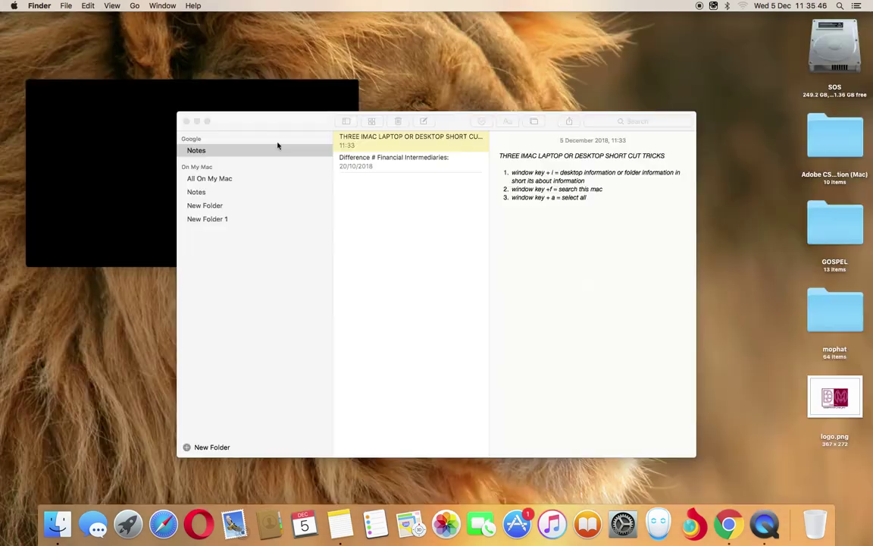
drag(721, 169, 814, 230)
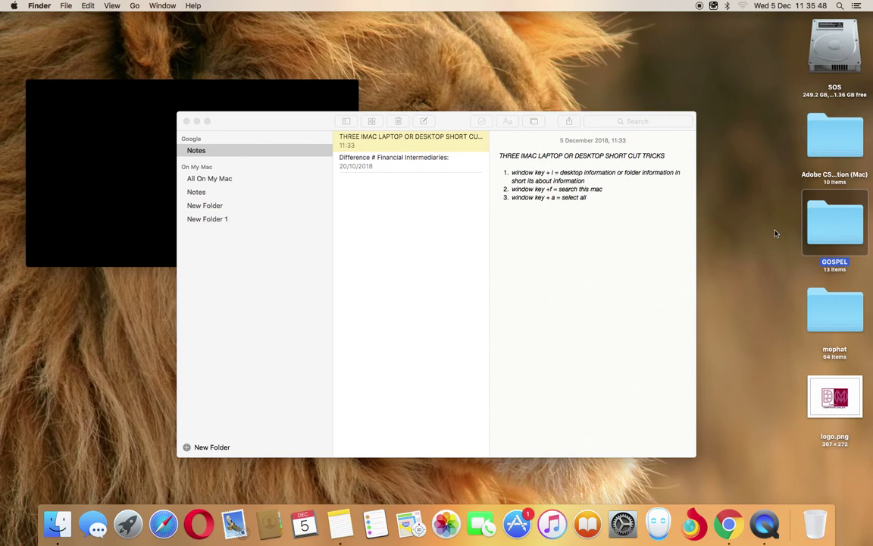
key(super+o)
click(510, 244)
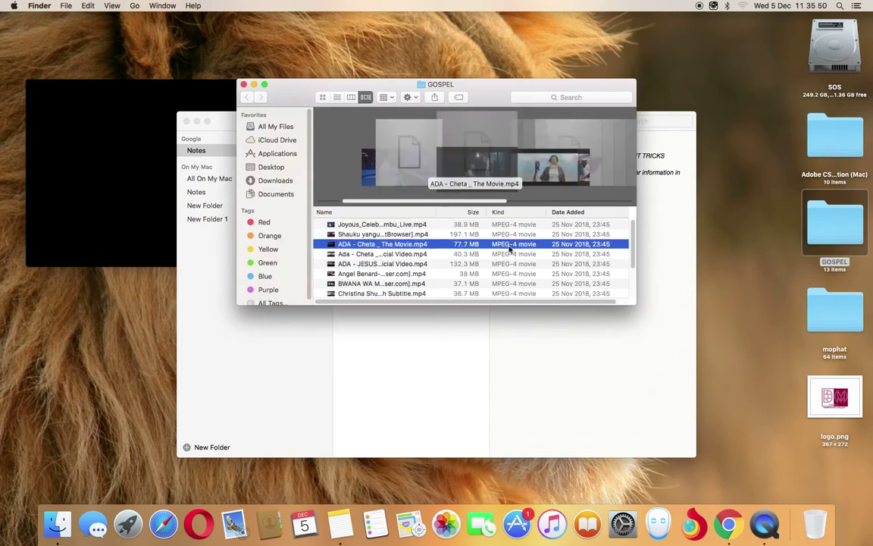
key(super+f)
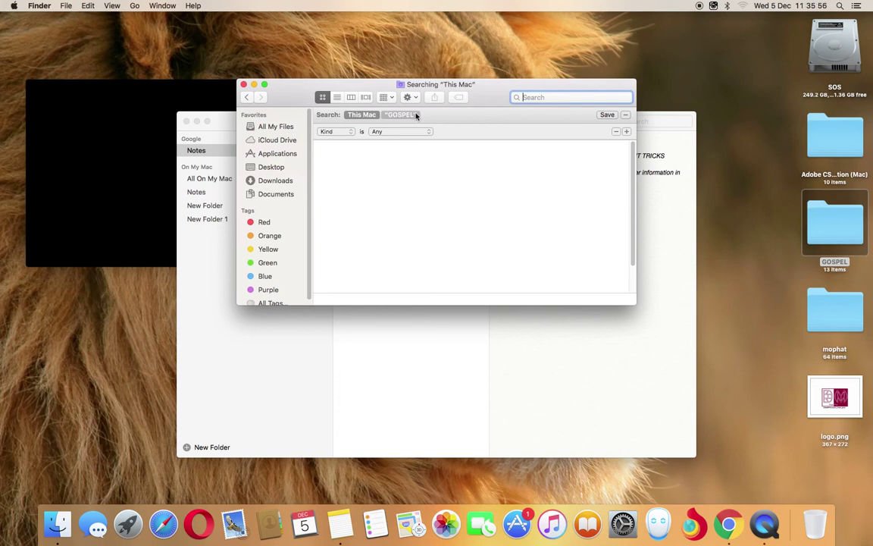
click(243, 85)
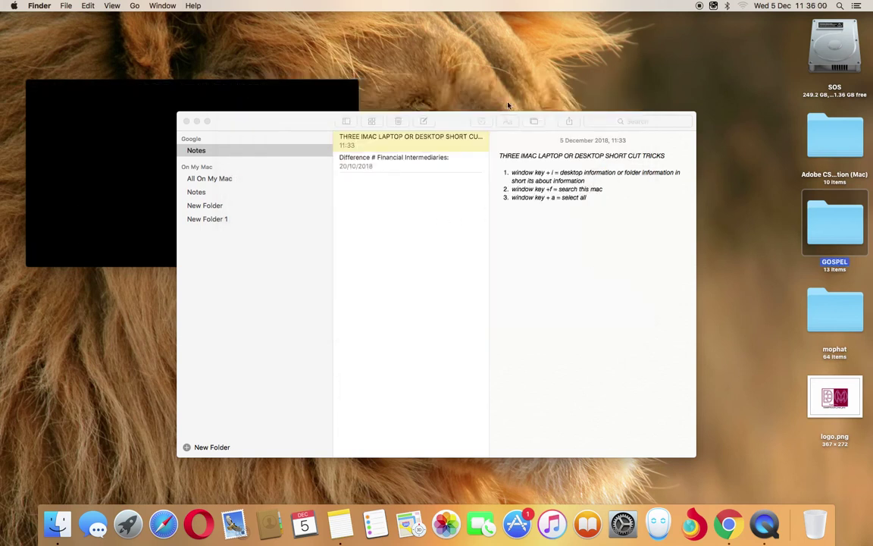
Deselect GOSPEL and select every desktop icon with Command+A.
click(739, 184)
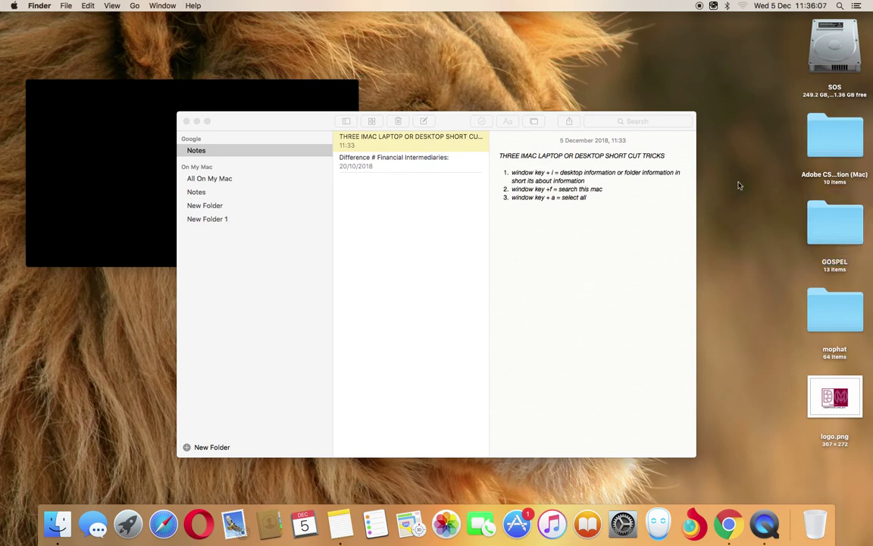
click(646, 222)
click(765, 149)
key(super+a)
click(840, 155)
double_click(840, 155)
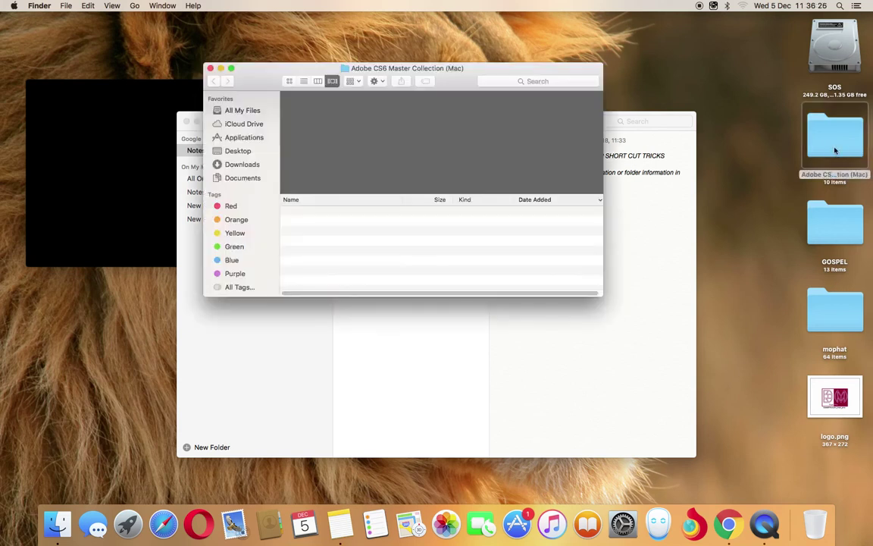
click(378, 242)
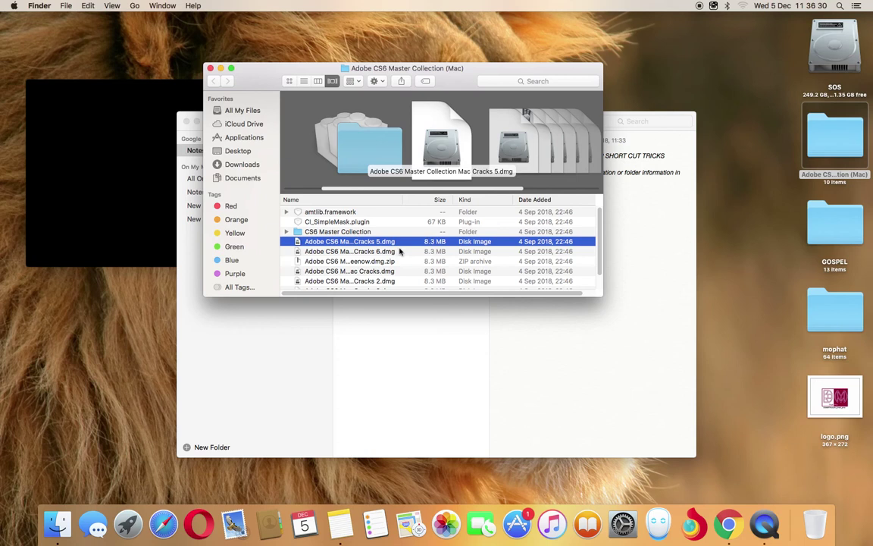
key(super+a)
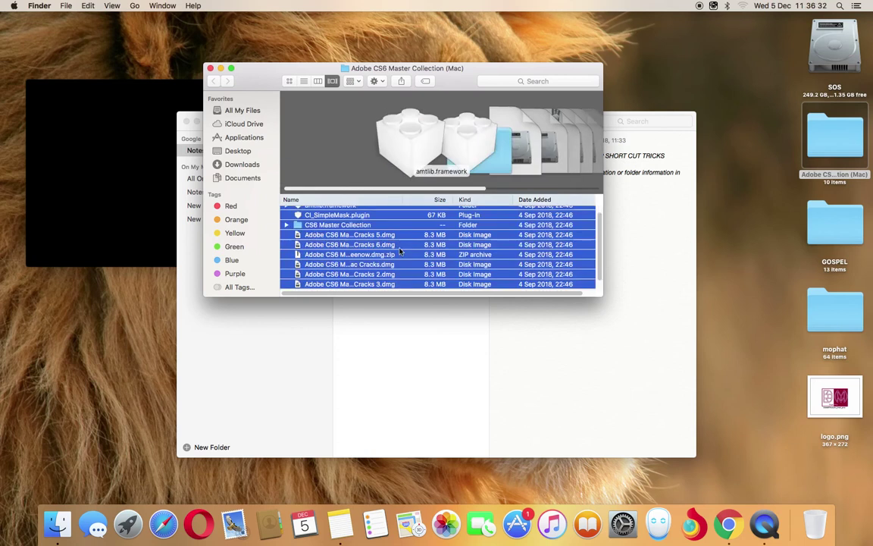
scroll(421, 237, down, 1)
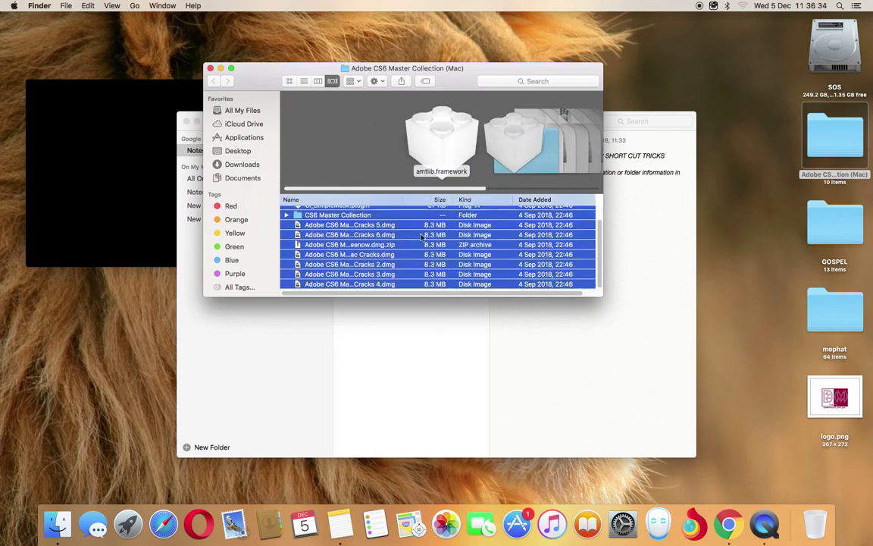
scroll(421, 237, up, 2)
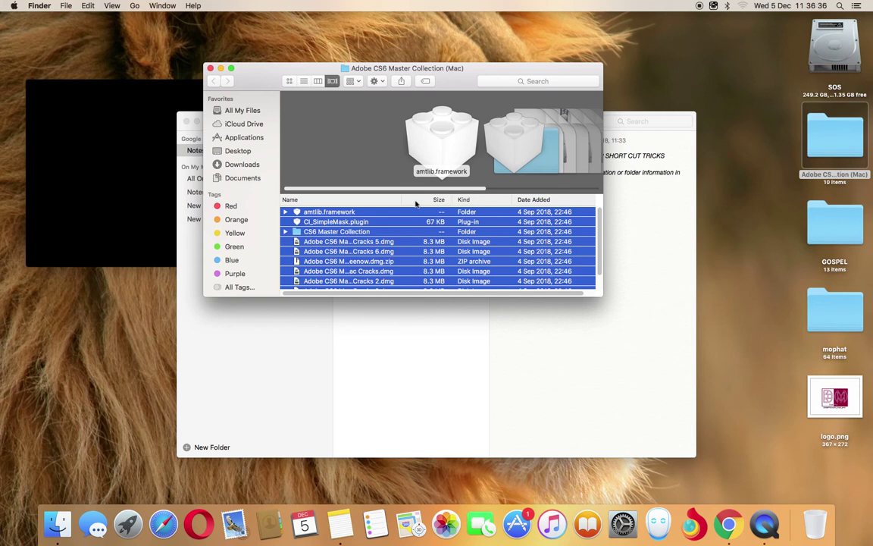
click(212, 68)
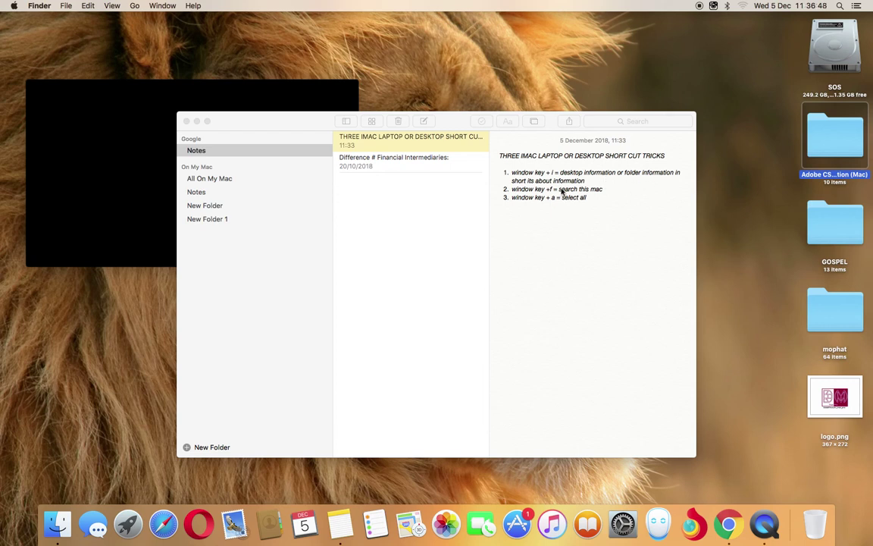
Return to the shortcut note, adding and then removing an empty line after item 1.
click(589, 179)
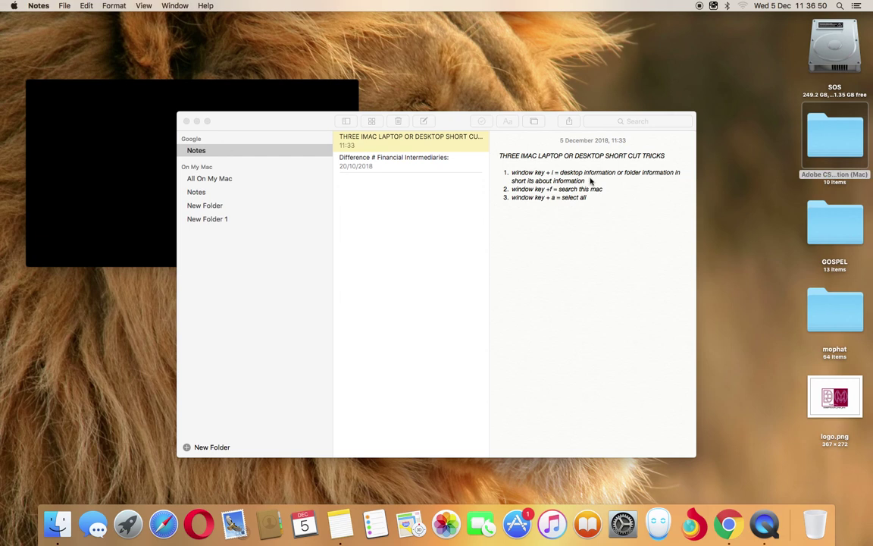
click(589, 179)
key(Return)
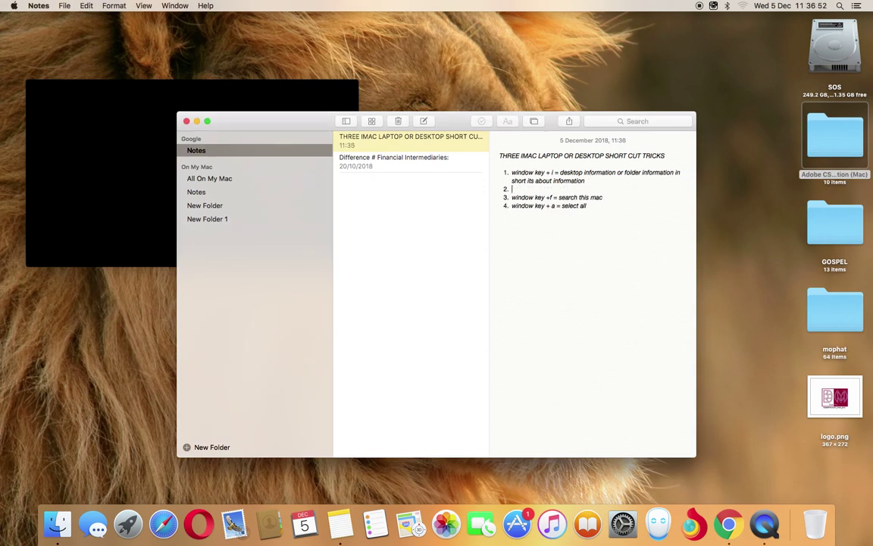
key(BackSpace)
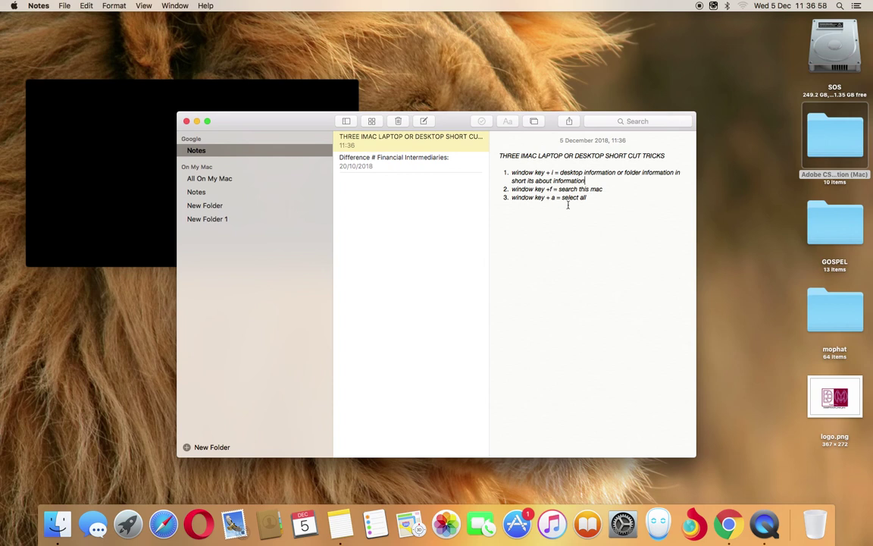
click(307, 148)
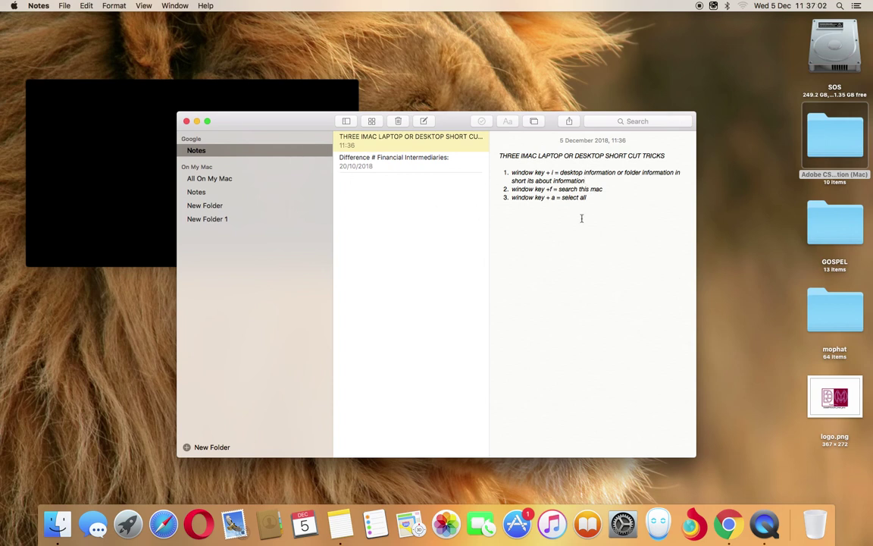